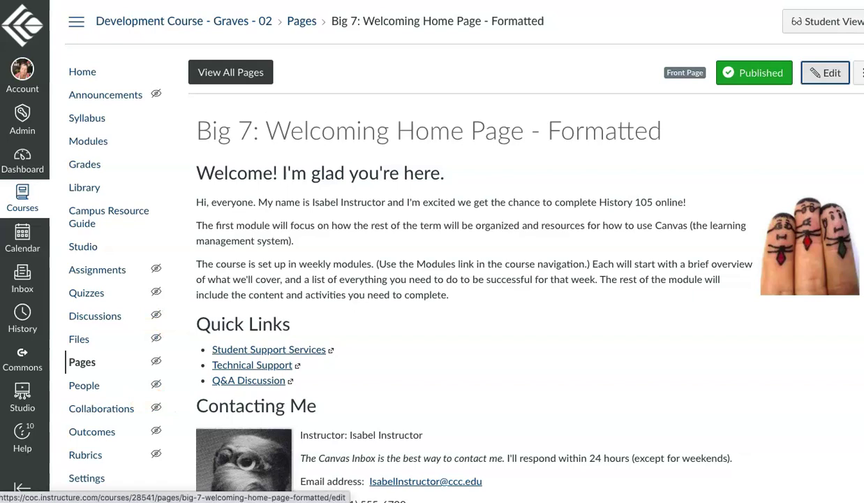
Step: Open the home page for editing and check the text styles of its welcome heading, first paragraph and Quick Links heading, including the available style choices
{"action": "left_click", "coordinate": [826, 72]}
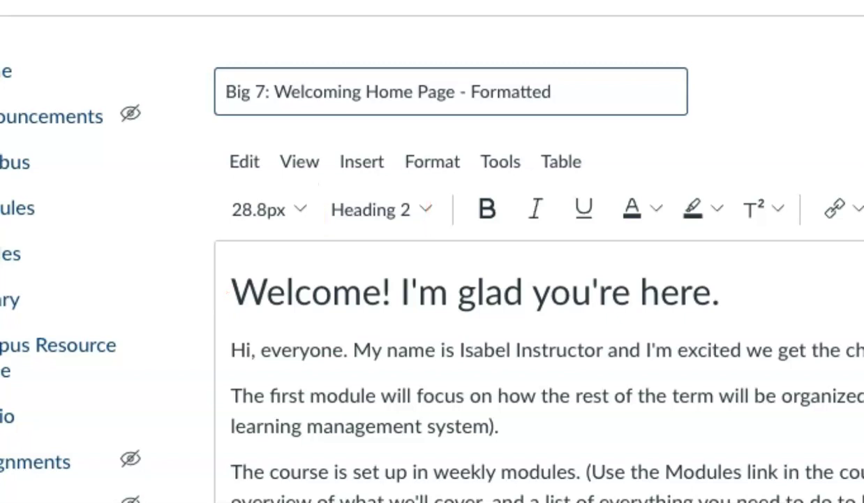
{"action": "left_click", "coordinate": [389, 294]}
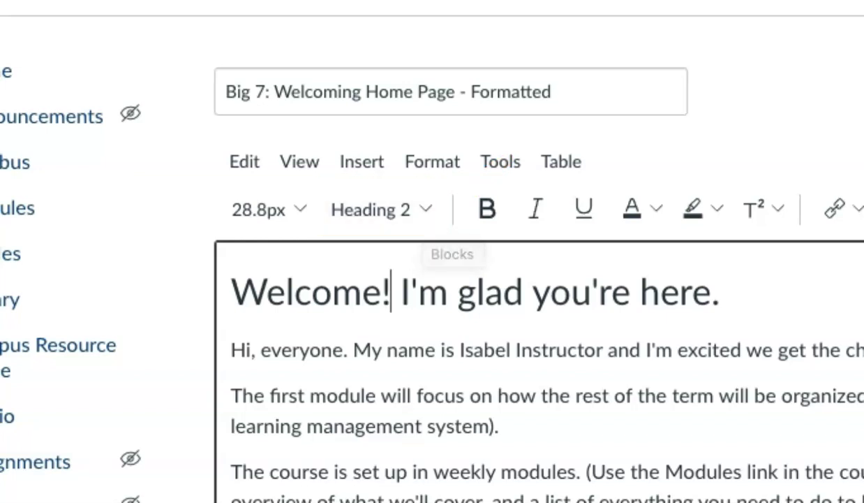
{"action": "left_click", "coordinate": [404, 349]}
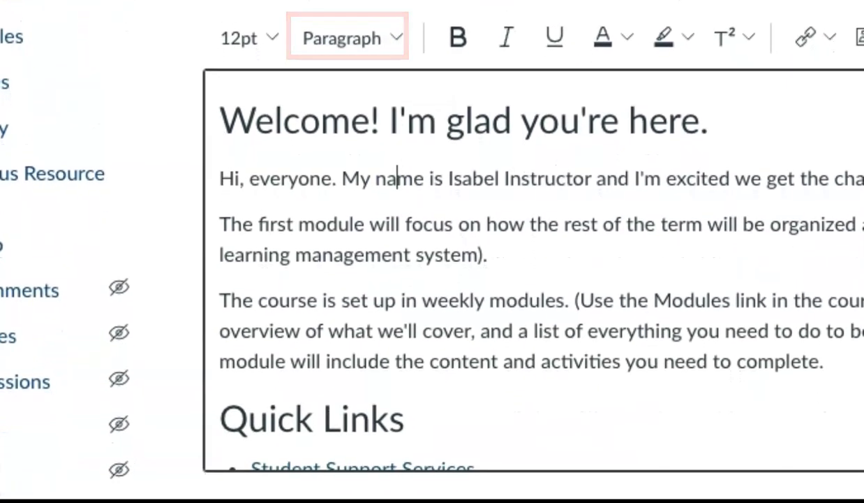
{"action": "left_click", "coordinate": [322, 421]}
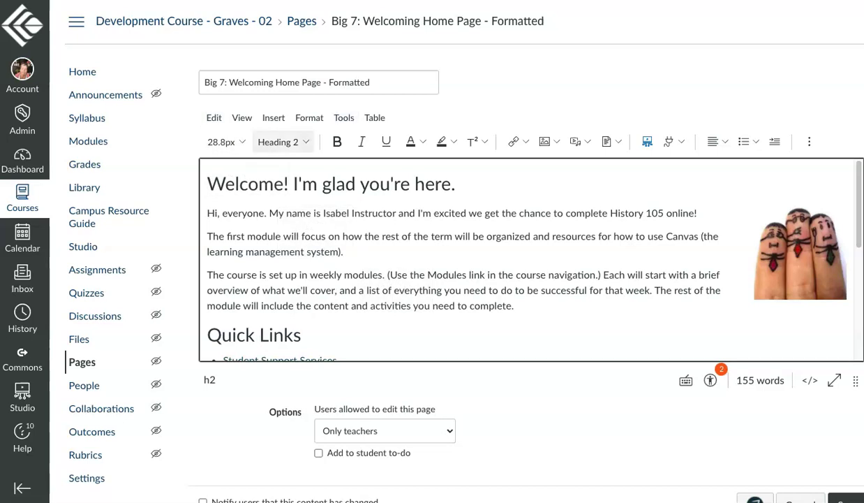
{"action": "left_click", "coordinate": [284, 141]}
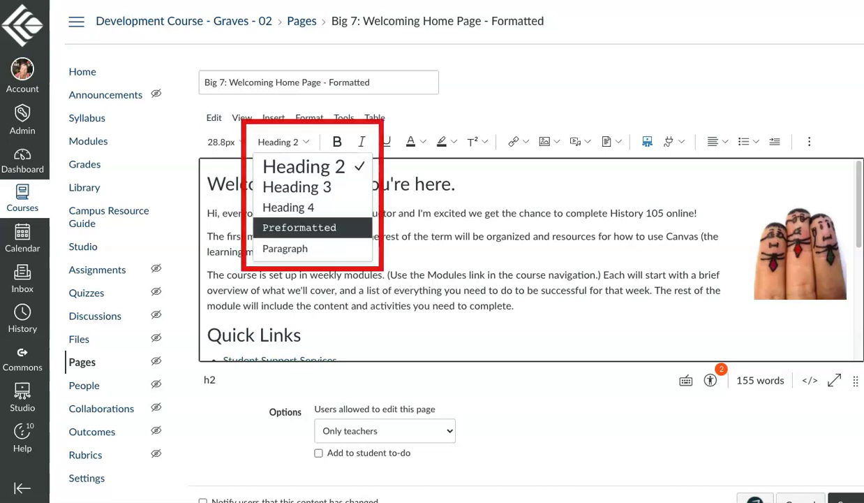
{"action": "left_click", "coordinate": [284, 142]}
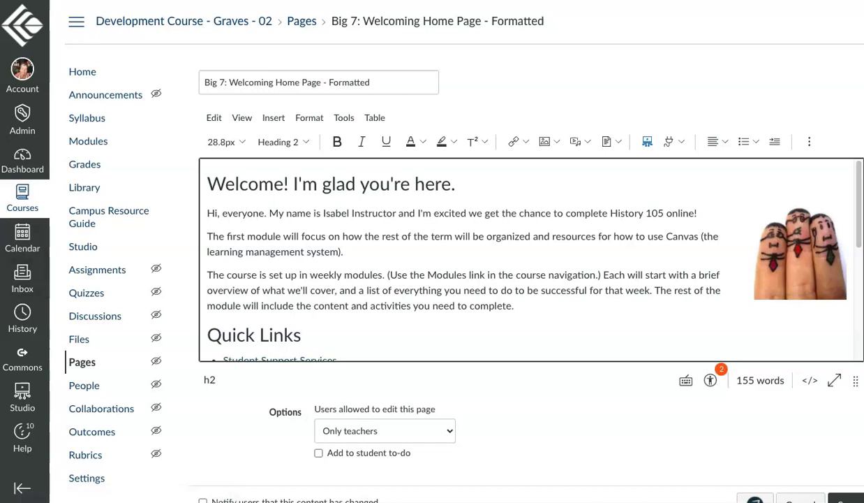
Step: Try the Heading 4 style on the "Welcome! I'm glad you're here." line, and set it back to Heading 2
{"action": "left_click_drag", "start_coordinate": [207, 184], "coordinate": [455, 184]}
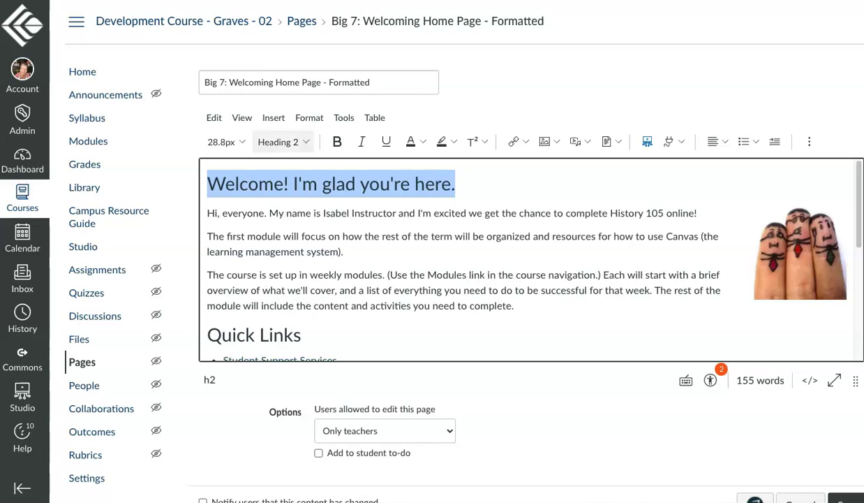
{"action": "left_click", "coordinate": [279, 142]}
{"action": "left_click", "coordinate": [288, 207]}
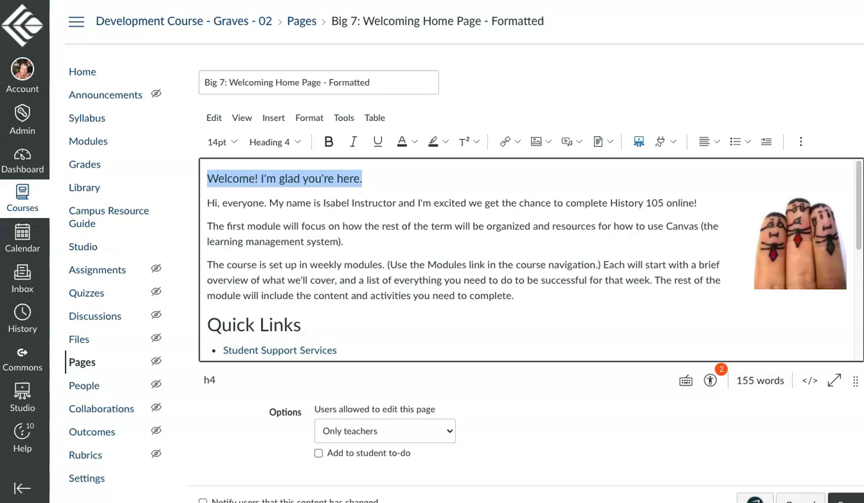
{"action": "left_click", "coordinate": [363, 178]}
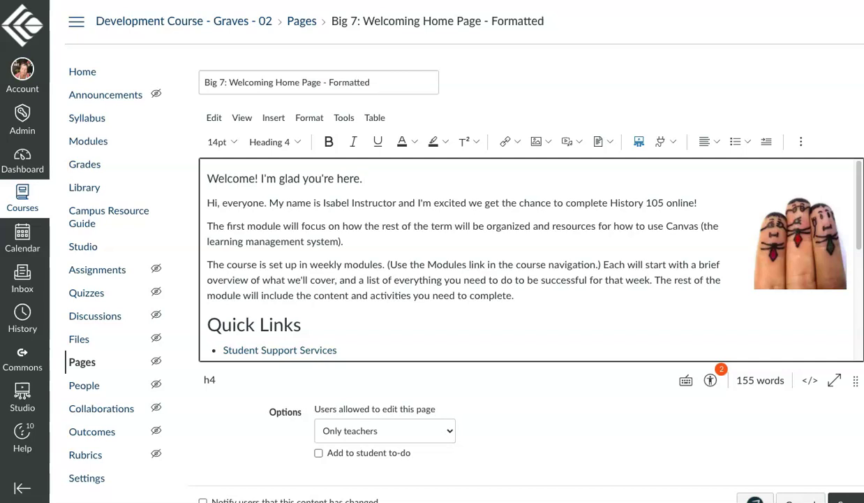
{"action": "left_click", "coordinate": [276, 142]}
{"action": "left_click", "coordinate": [293, 165]}
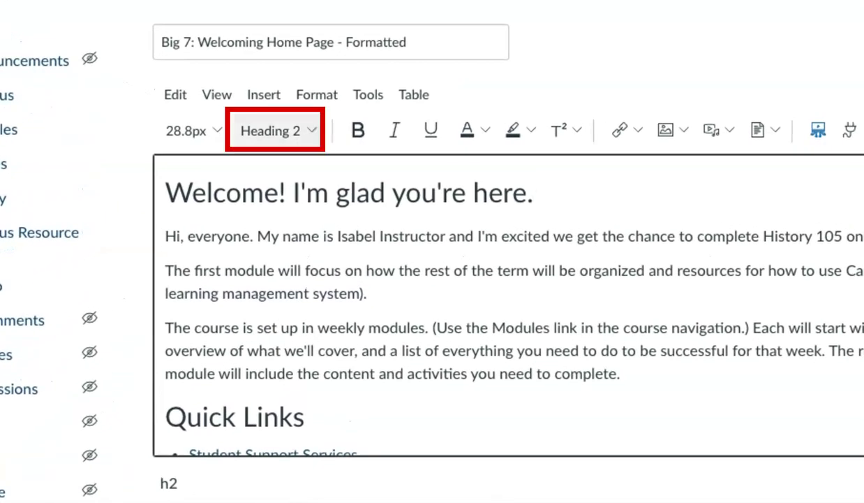
Step: Examine the available font sizes for the selected "Welcome! I'm glad you're here." heading
{"action": "left_click_drag", "start_coordinate": [165, 193], "coordinate": [534, 193]}
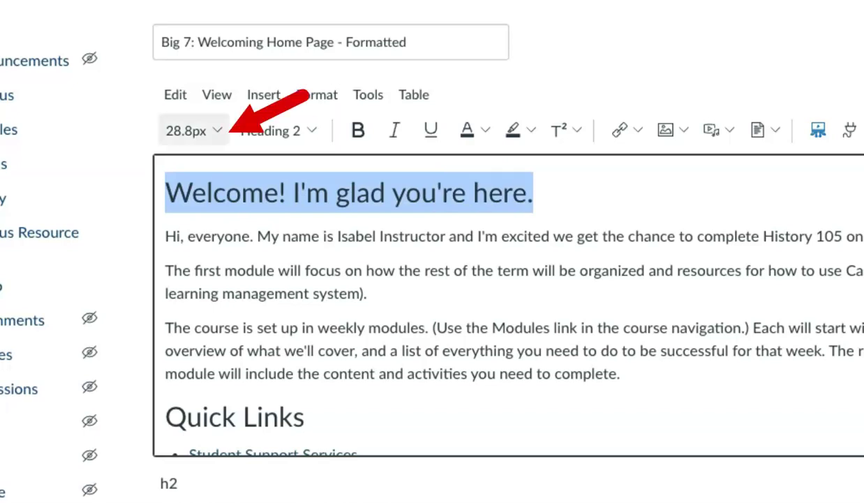
{"action": "left_click", "coordinate": [194, 130]}
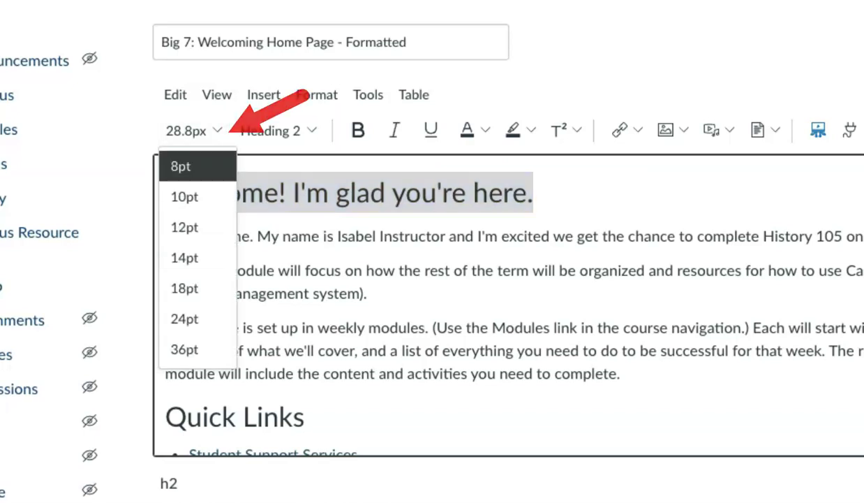
{"action": "left_click", "coordinate": [194, 130]}
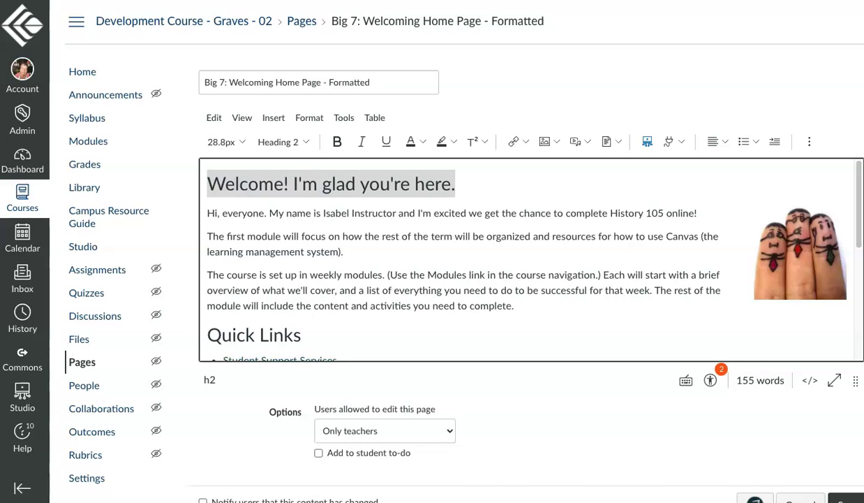
Step: Open the image options for the finger picture beside the welcome text
{"action": "left_click", "coordinate": [800, 254]}
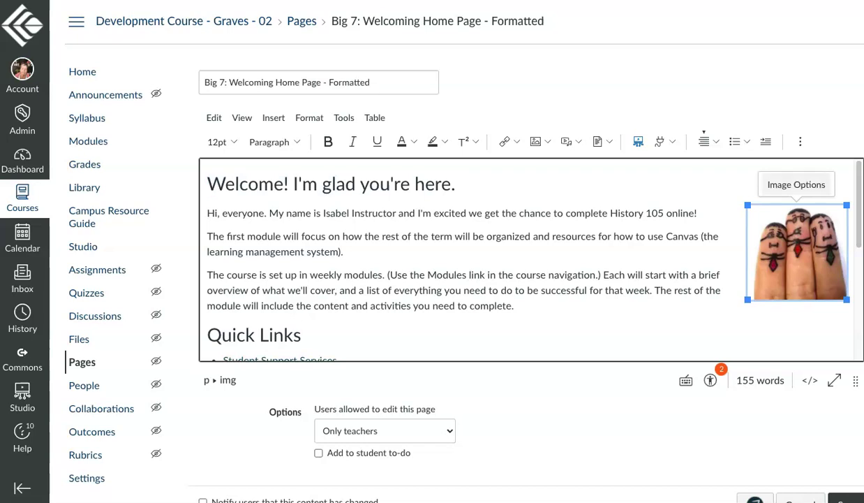
{"action": "left_click", "coordinate": [795, 185]}
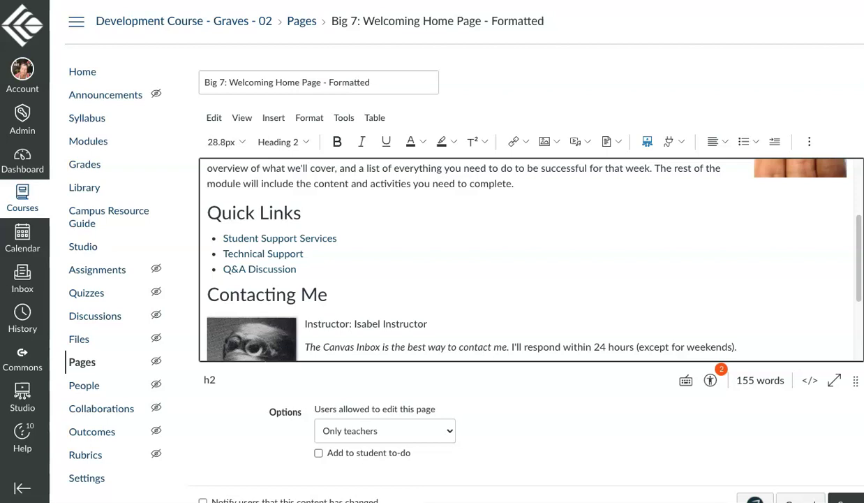
Step: Select the three links under Quick Links and examine the bulleted and numbered list styles available for them
{"action": "left_click", "coordinate": [258, 269]}
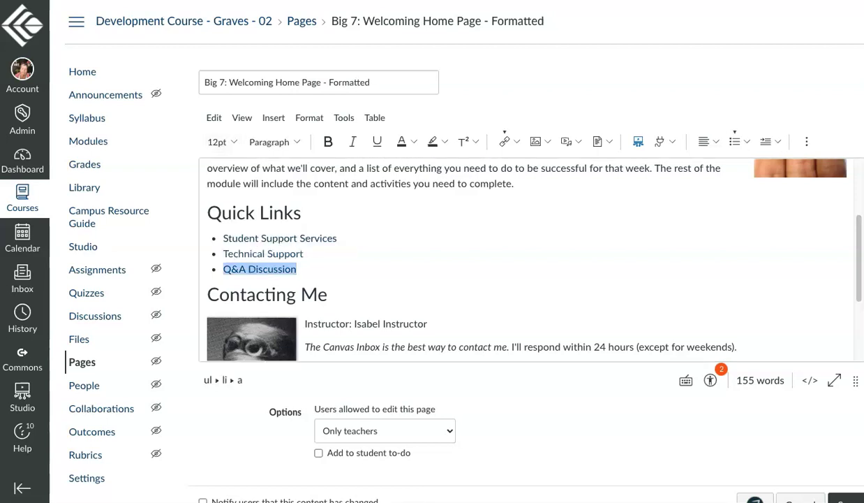
{"action": "left_click", "coordinate": [226, 239]}
{"action": "left_click_drag", "start_coordinate": [226, 238], "coordinate": [297, 269]}
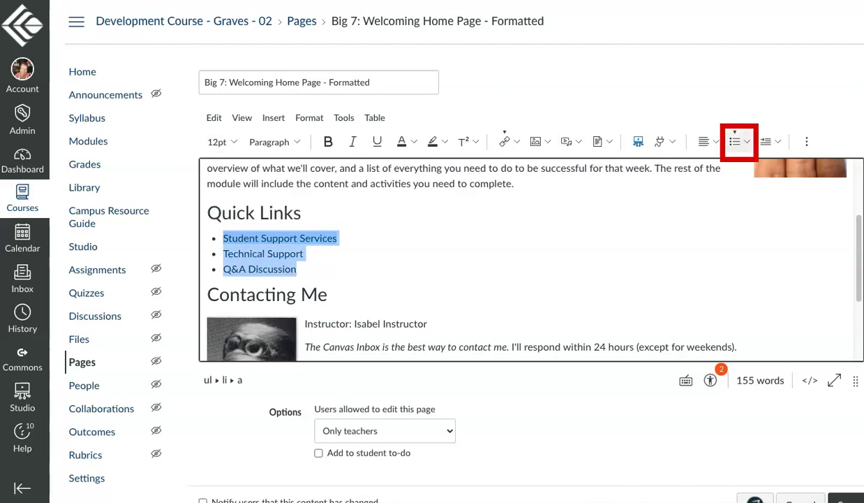
{"action": "left_click", "coordinate": [747, 142]}
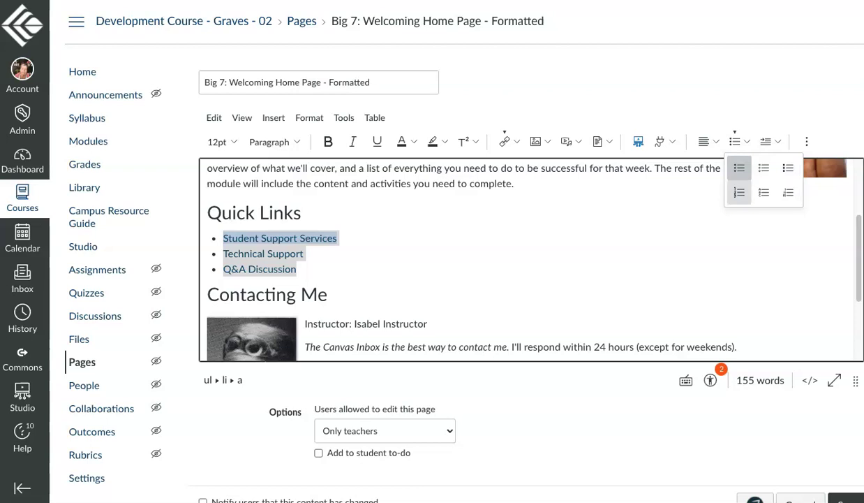
{"action": "key", "text": "Escape"}
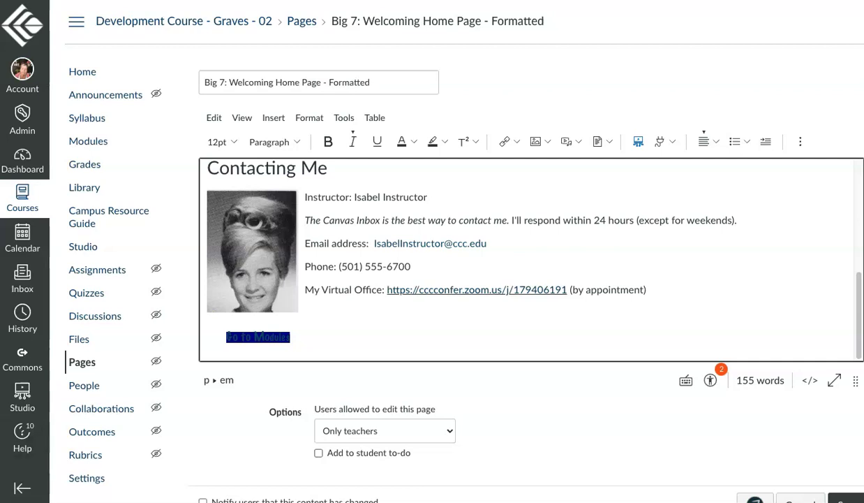
{"action": "left_click", "coordinate": [469, 290]}
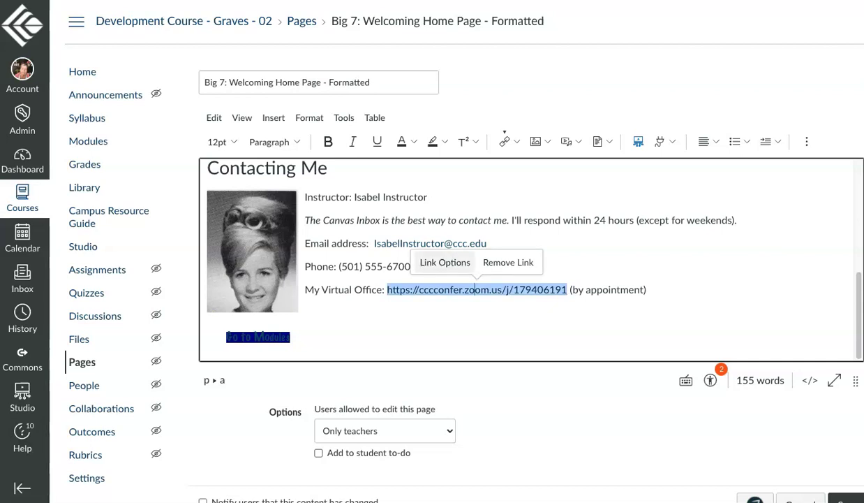
{"action": "left_click", "coordinate": [445, 262]}
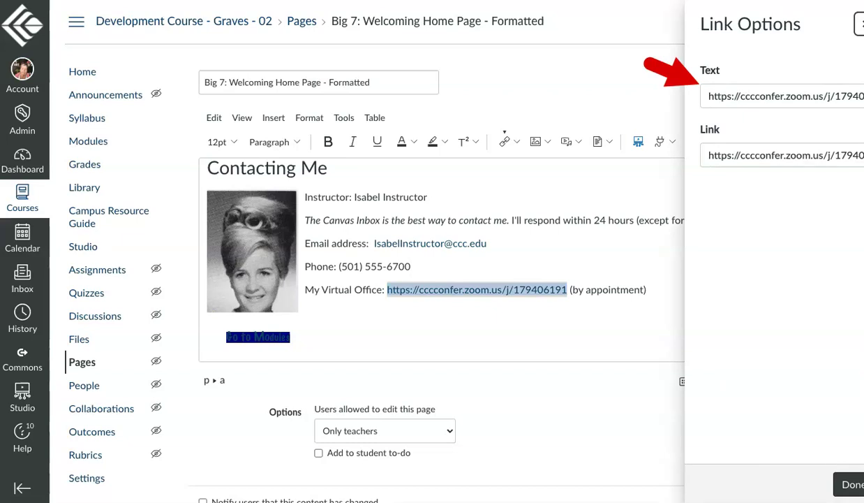
{"action": "key", "text": "Tab"}
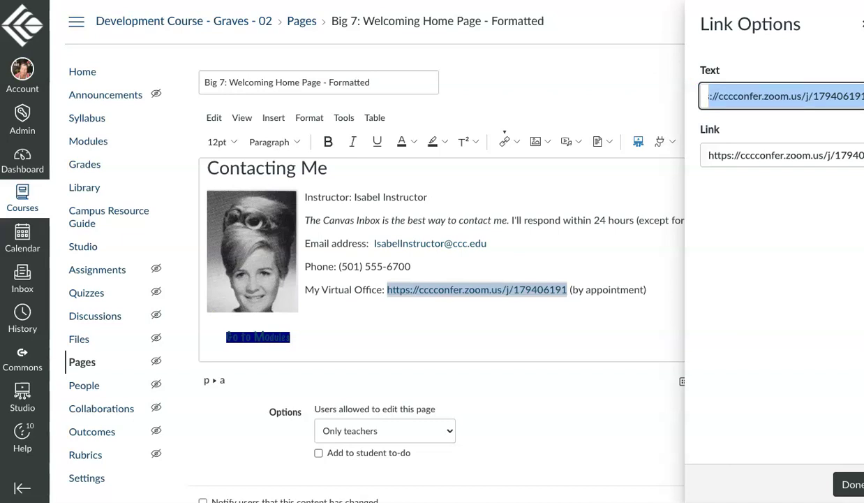
Step: Copy the "My Virtual Office:" label in front of the Zoom link under Contacting Me and remove it from the line
{"action": "left_click", "coordinate": [305, 312]}
{"action": "left_click_drag", "start_coordinate": [305, 290], "coordinate": [385, 290]}
{"action": "key", "text": "ctrl+c"}
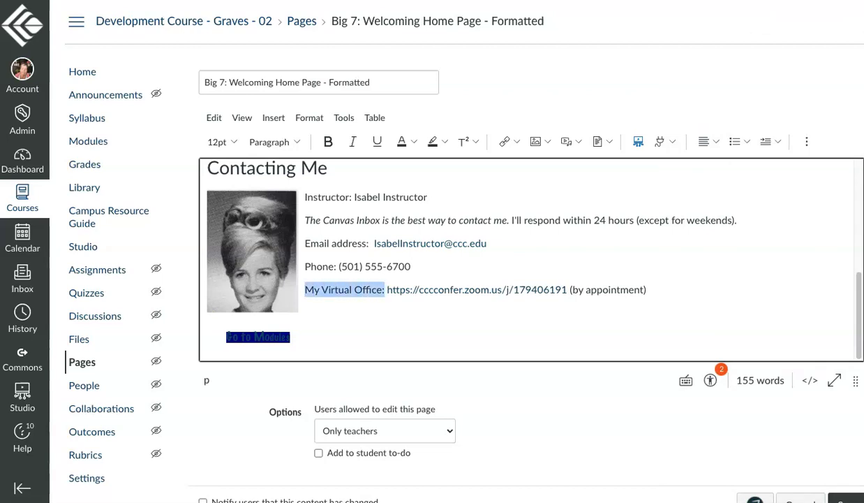
{"action": "key", "text": "BackSpace"}
Step: Replace the Zoom link's display text with "My Virtual Office", keeping its web address
{"action": "left_click", "coordinate": [399, 314]}
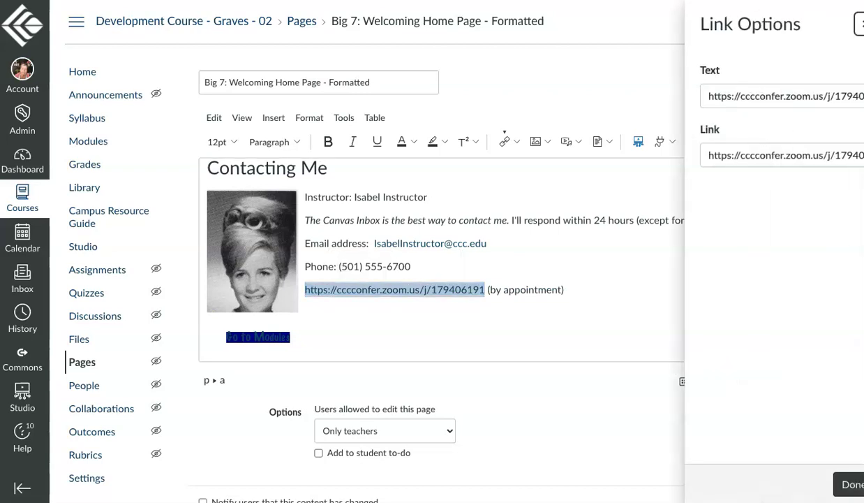
{"action": "key", "text": "Tab"}
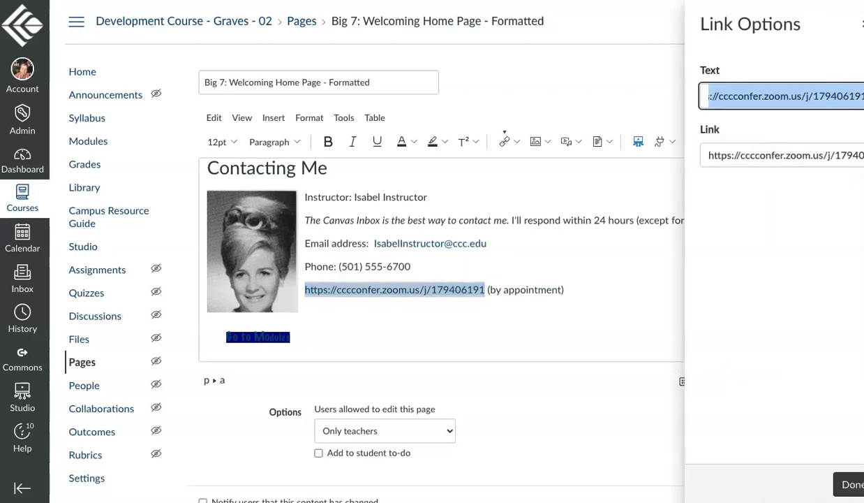
{"action": "key", "text": "ctrl+v"}
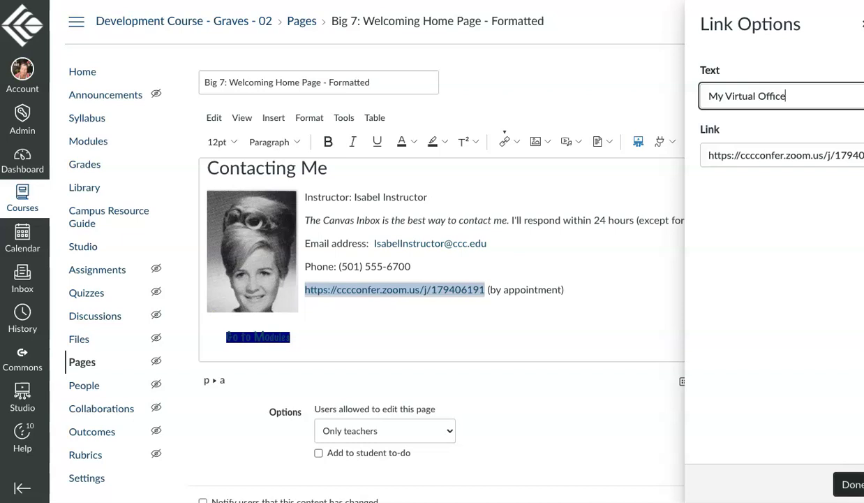
{"action": "key", "text": "Return"}
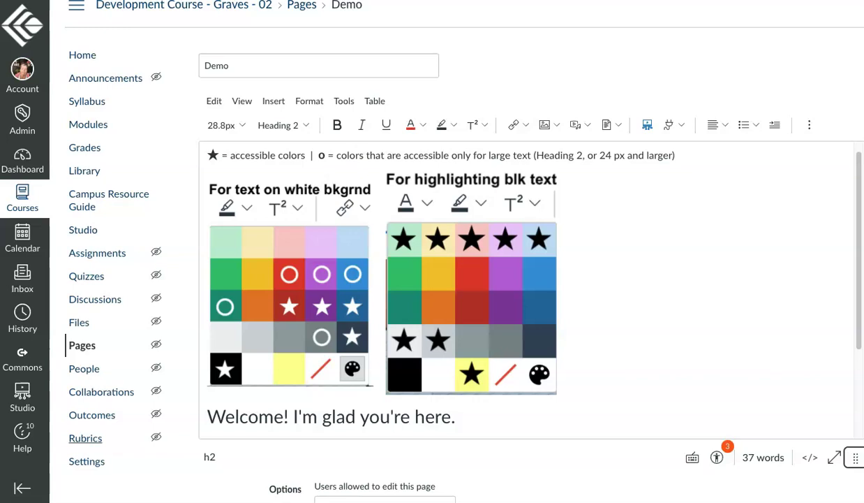
Step: On the Demo page, add an asterisk after "Name" in the numbered list
{"action": "scroll", "coordinate": [527, 290], "scroll_direction": "down", "scroll_amount": 3}
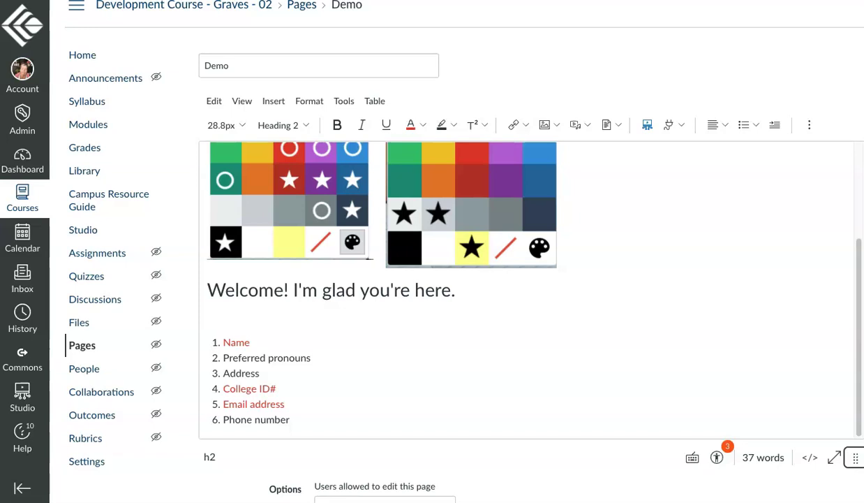
{"action": "left_click", "coordinate": [251, 342]}
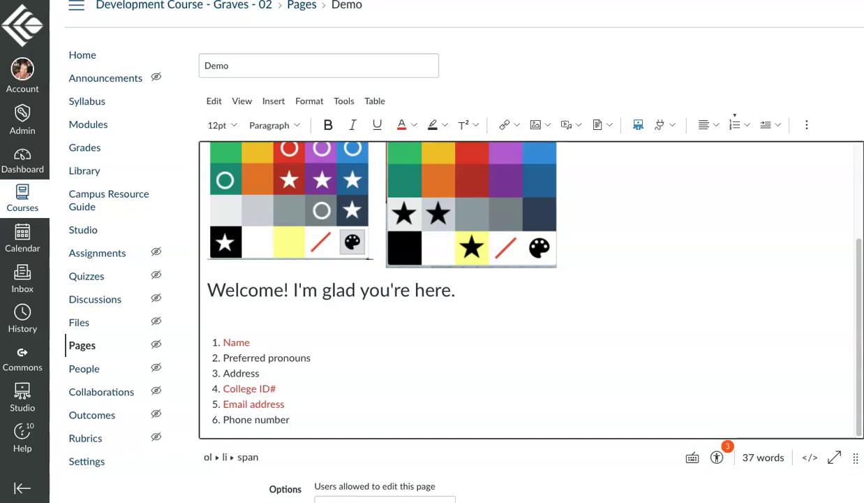
{"action": "type", "text": "*"}
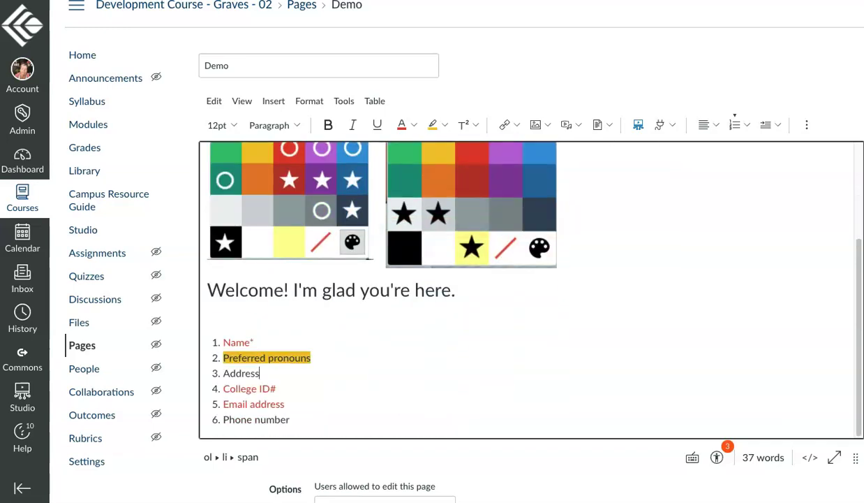
Step: Make "Preferred pronouns" in the numbered list italic and bold
{"action": "left_click_drag", "start_coordinate": [223, 357], "coordinate": [310, 358]}
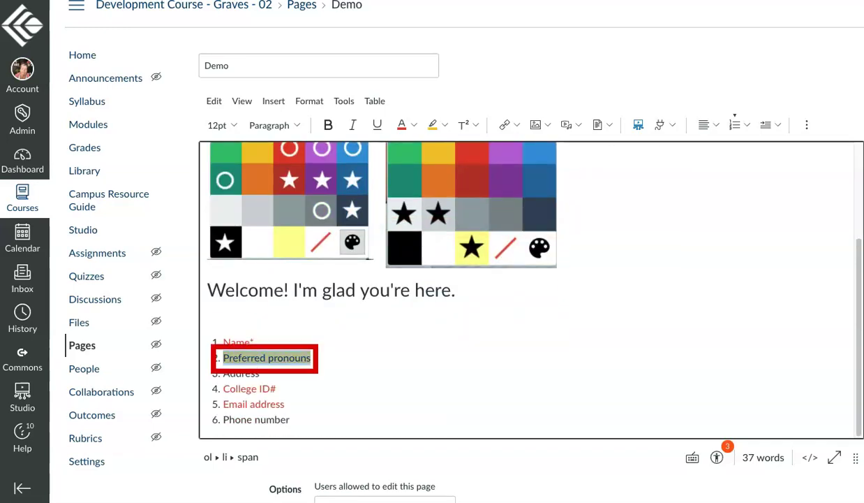
{"action": "left_click", "coordinate": [352, 124]}
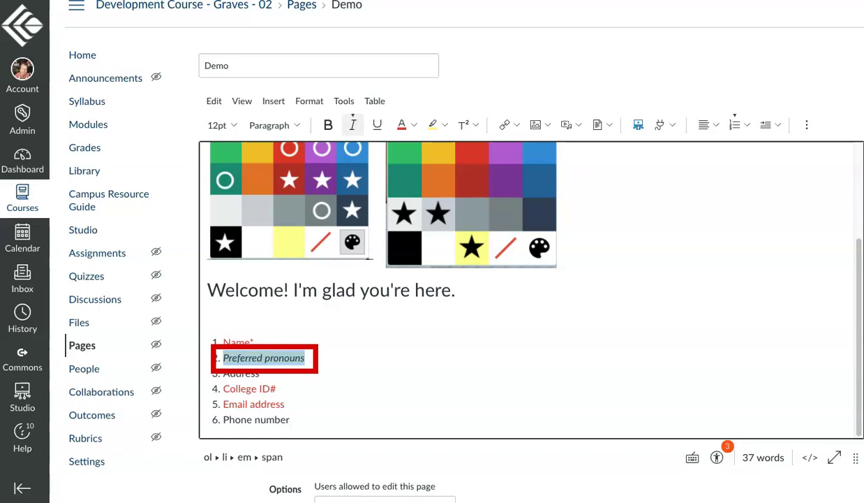
{"action": "left_click", "coordinate": [328, 125]}
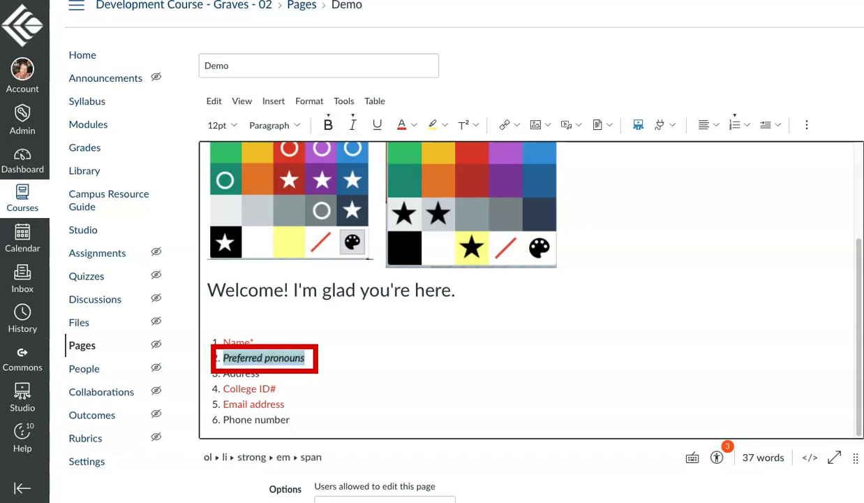
{"action": "left_click", "coordinate": [328, 389]}
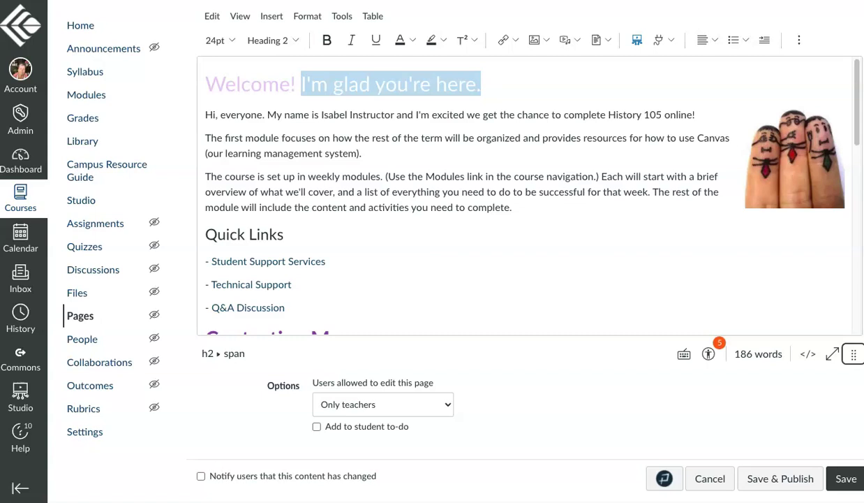
{"action": "scroll", "coordinate": [531, 258], "scroll_direction": "up", "scroll_amount": 1}
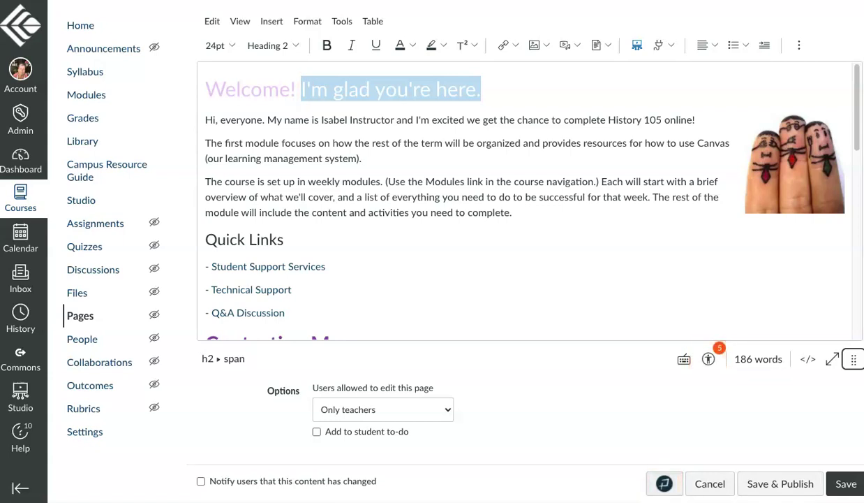
Step: Run the Accessibility Checker and fix the contrast of the "Welcome!" heading text by changing its color to rgb(194, 101, 233)
{"action": "left_click", "coordinate": [708, 359]}
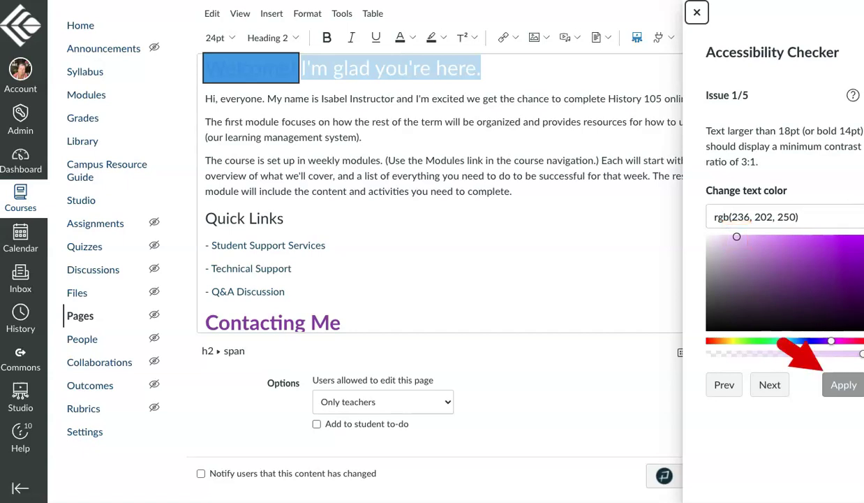
{"action": "left_click", "coordinate": [796, 243]}
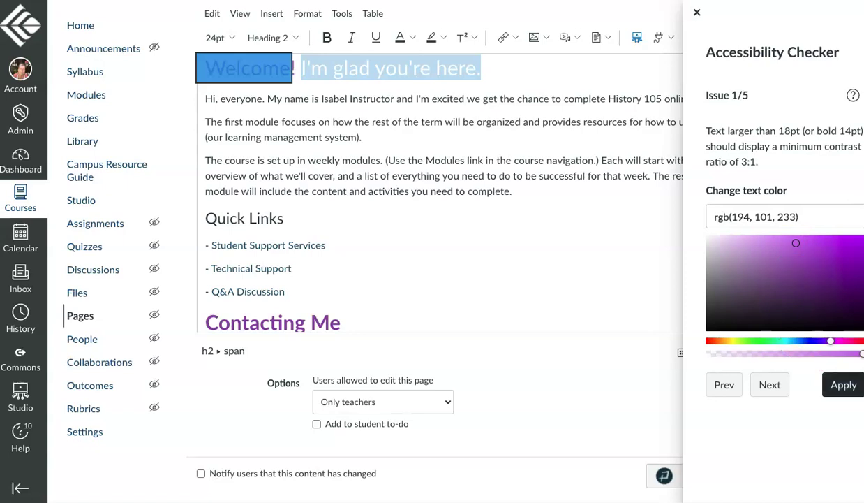
{"action": "left_click", "coordinate": [843, 385]}
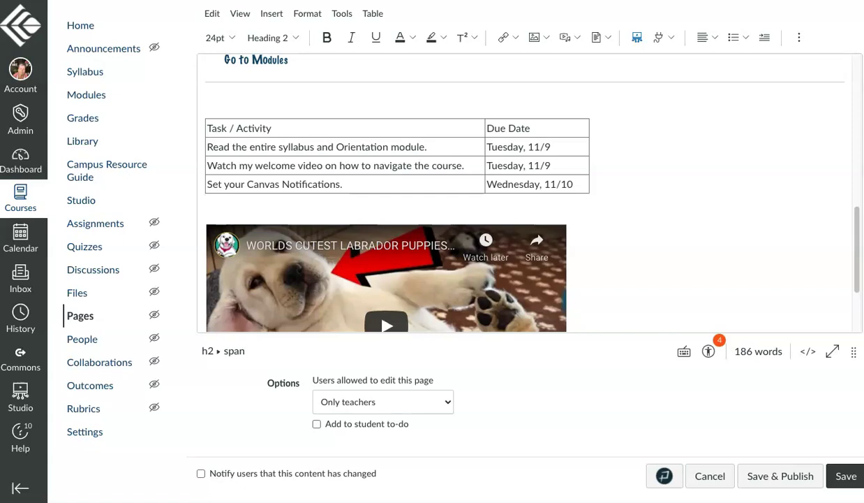
Step: Skip to the table caption issue in the Accessibility Checker and apply the caption "weekly schedule" to the Task / Activity table
{"action": "key", "text": "Return"}
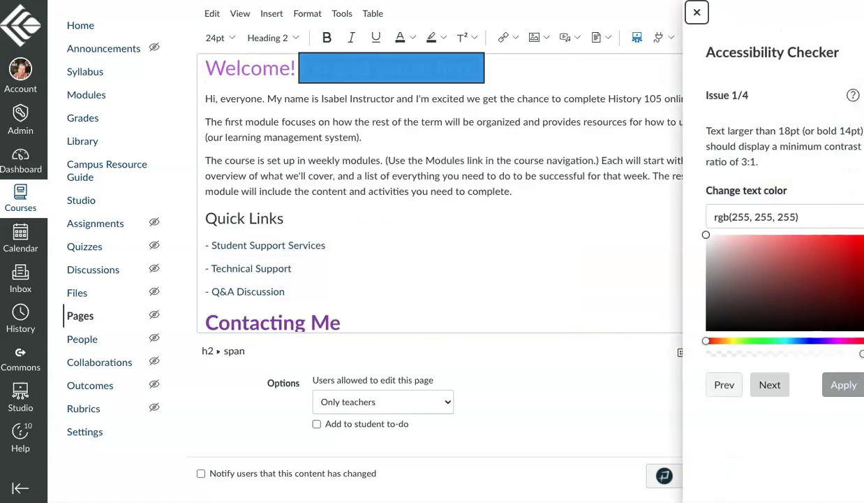
{"action": "key", "text": "Return"}
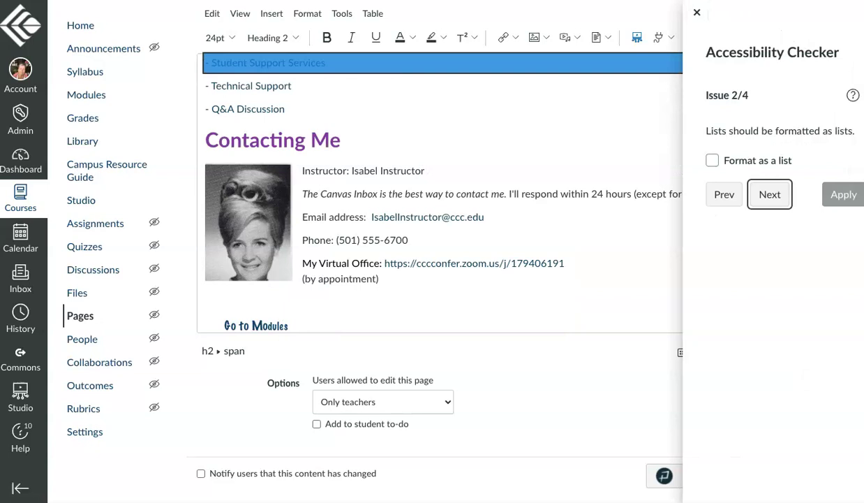
{"action": "key", "text": "Return"}
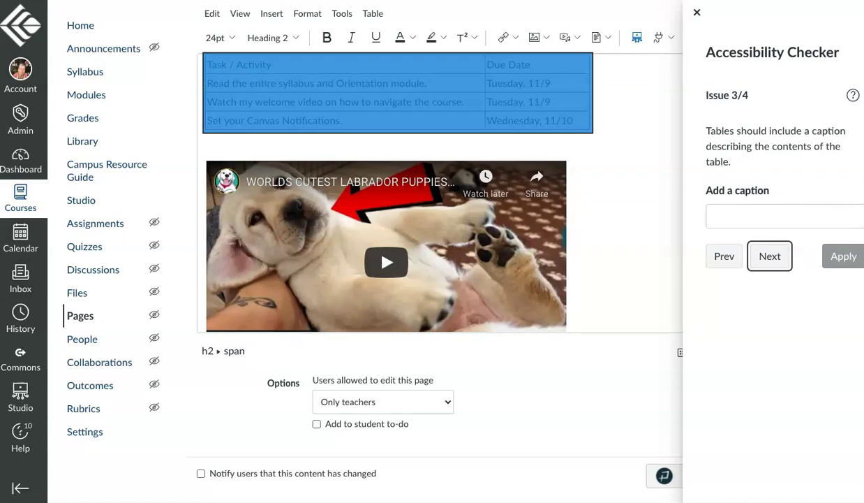
{"action": "left_click", "coordinate": [785, 216]}
{"action": "type", "text": "weekly schedule"}
{"action": "left_click", "coordinate": [843, 256]}
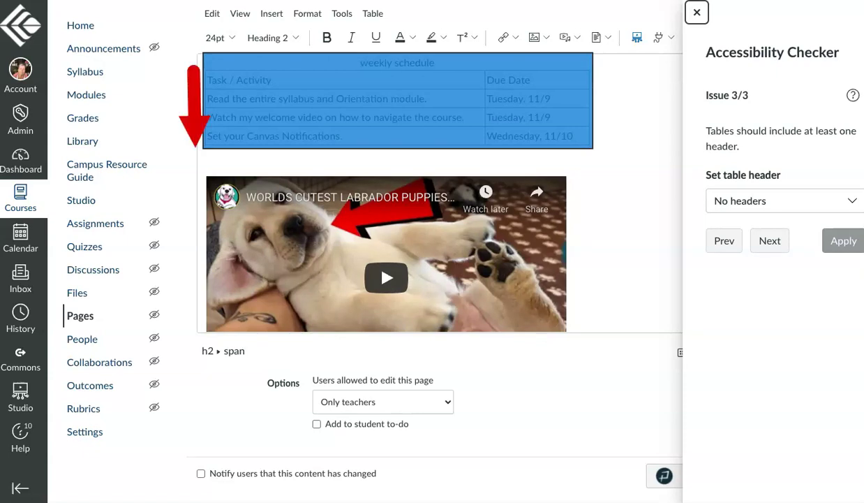
Step: Set the weekly schedule table's header to "Header row" and apply the fix
{"action": "left_click", "coordinate": [785, 200]}
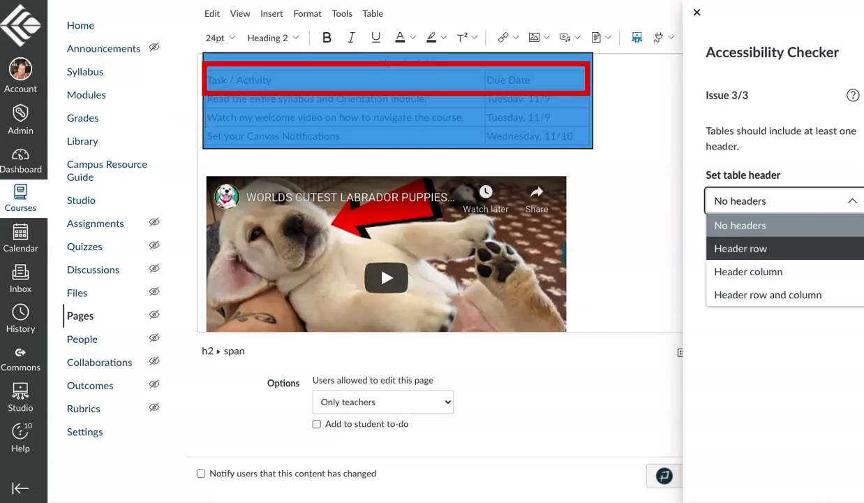
{"action": "key", "text": "Return"}
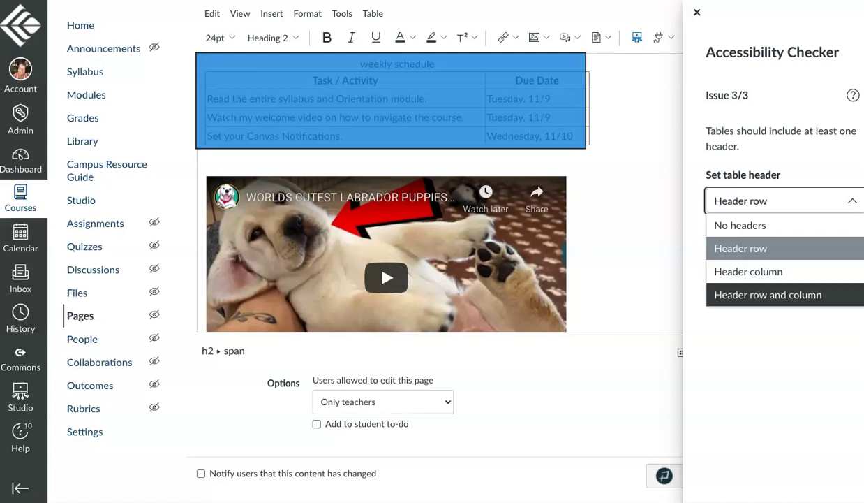
{"action": "key", "text": "Escape"}
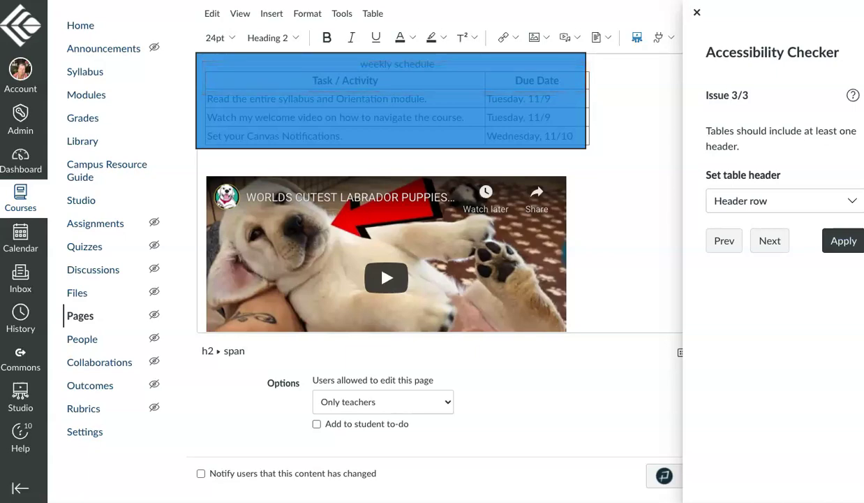
{"action": "left_click", "coordinate": [843, 241]}
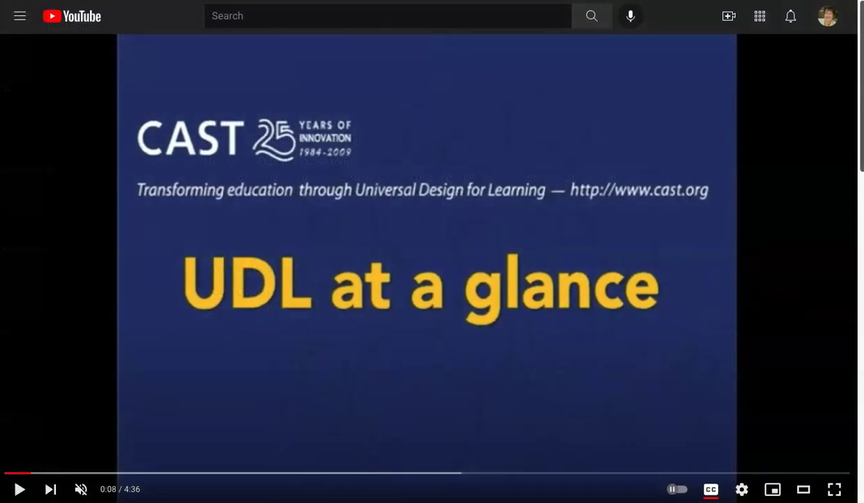
Step: On YouTube, play a few seconds of the "UDL at a glance" video to view its captions and pause it
{"action": "left_click", "coordinate": [19, 488]}
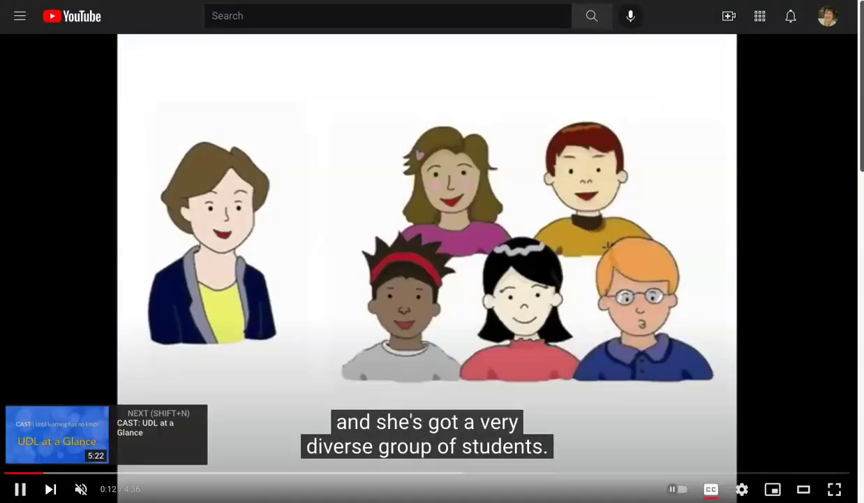
{"action": "left_click", "coordinate": [19, 489]}
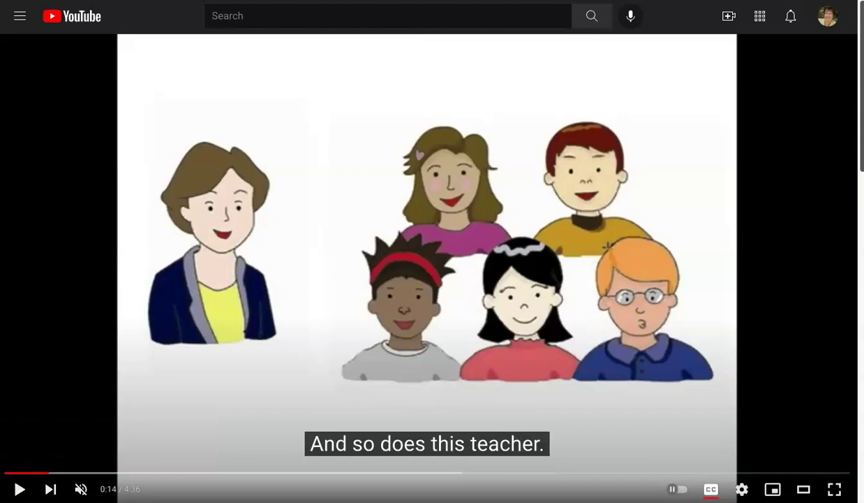